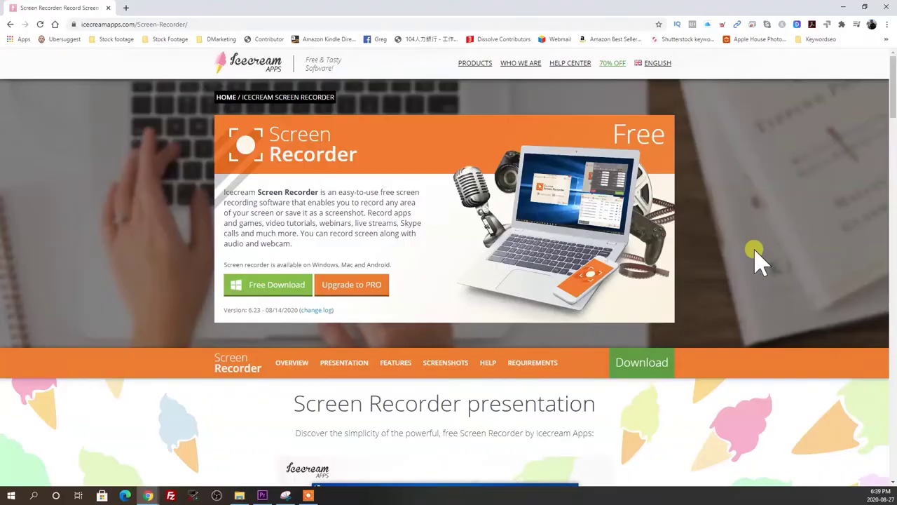
# - Scroll the Screen Recorder product page past the features and Screenshots carousel to the how-to questions
pyautogui.scroll(-1, 761, 261)
pyautogui.scroll(-1, 761, 261)
pyautogui.scroll(-2, 760, 261)
pyautogui.scroll(-1, 761, 261)
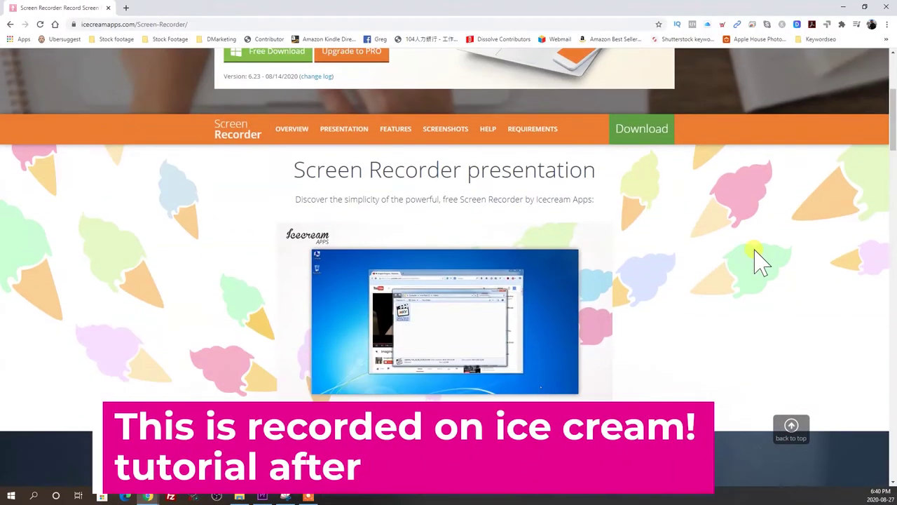
pyautogui.scroll(-2, 761, 261)
pyautogui.scroll(-1, 760, 261)
pyautogui.scroll(-3, 760, 261)
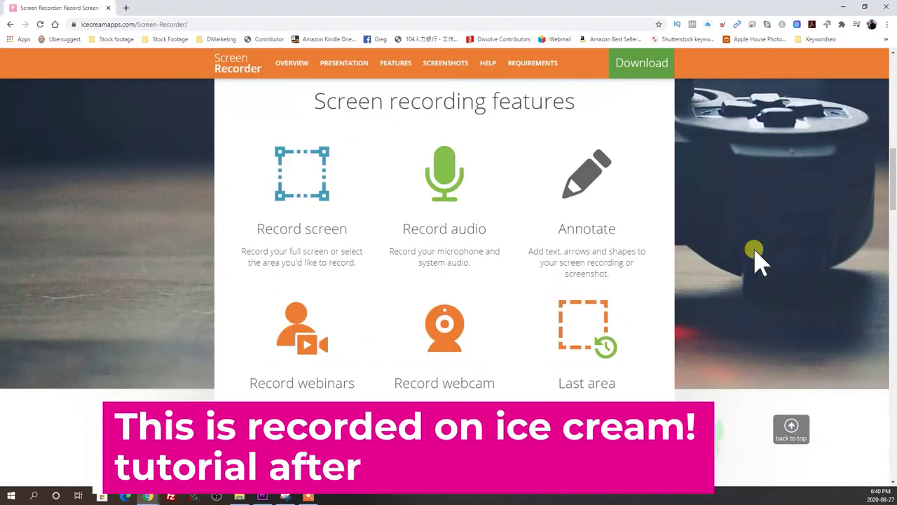
pyautogui.scroll(-2, 761, 261)
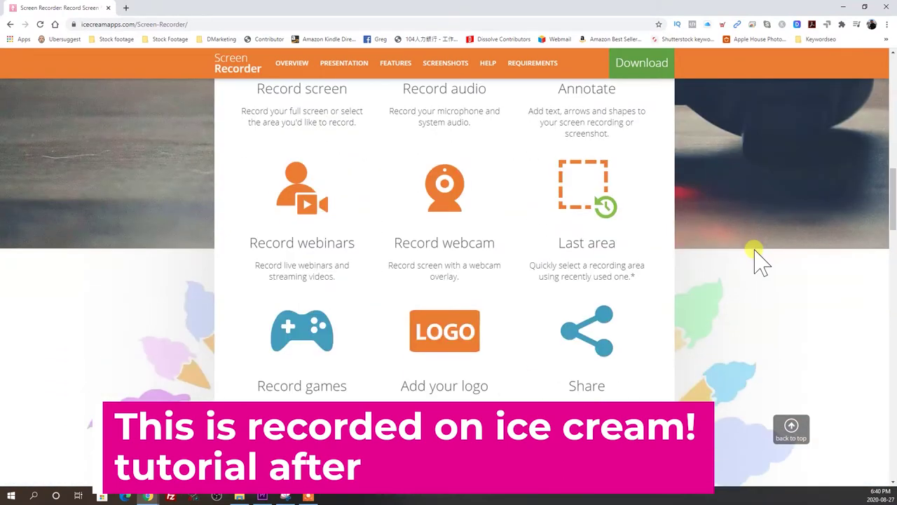
pyautogui.scroll(-1, 761, 260)
pyautogui.scroll(-2, 760, 260)
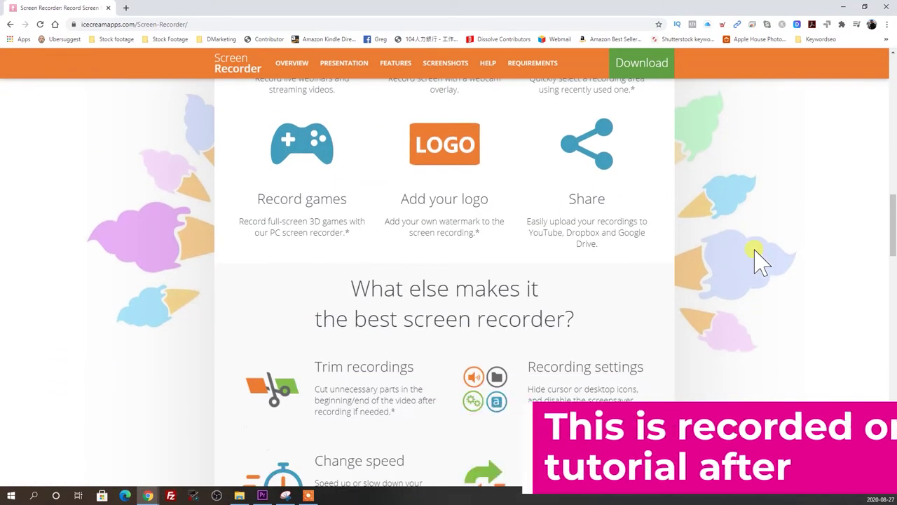
pyautogui.scroll(-1, 760, 261)
pyautogui.scroll(-1, 761, 261)
pyautogui.scroll(-2, 760, 260)
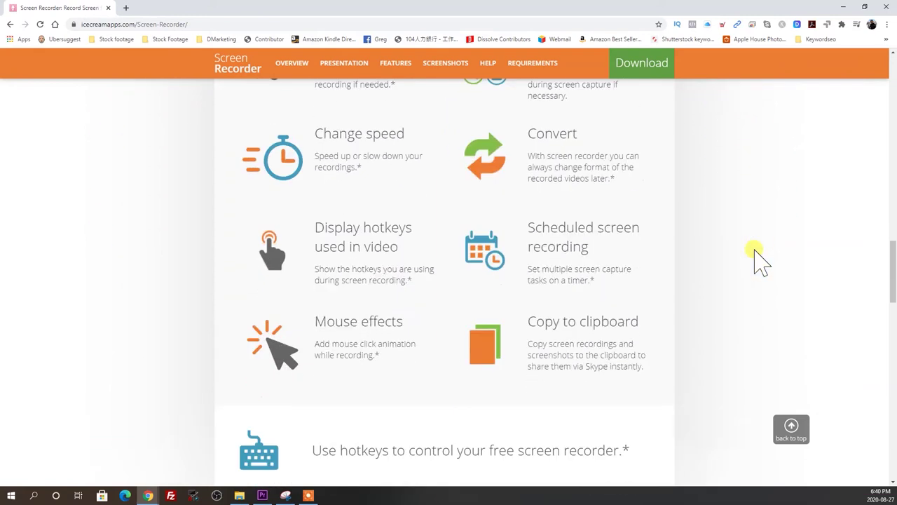
pyautogui.scroll(-1, 761, 261)
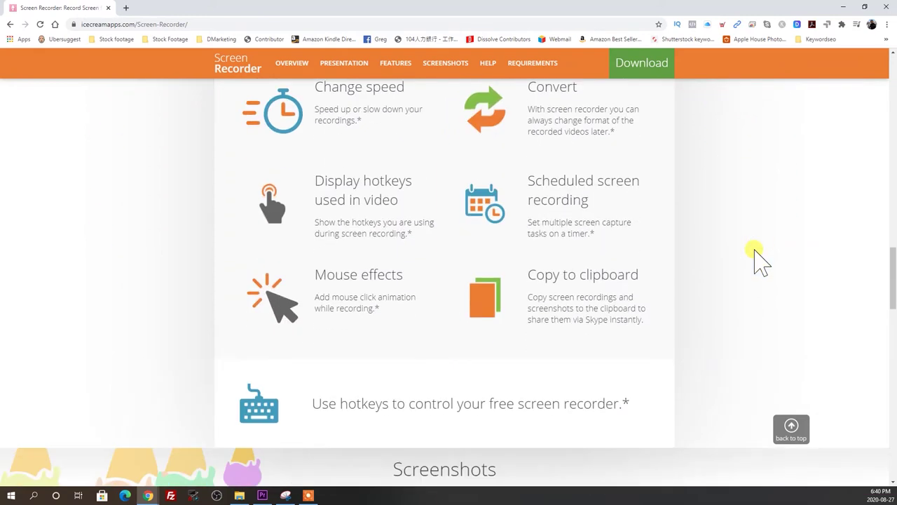
pyautogui.scroll(-1, 761, 260)
pyautogui.scroll(-1, 760, 261)
pyautogui.scroll(-1, 760, 261)
pyautogui.scroll(-2, 761, 261)
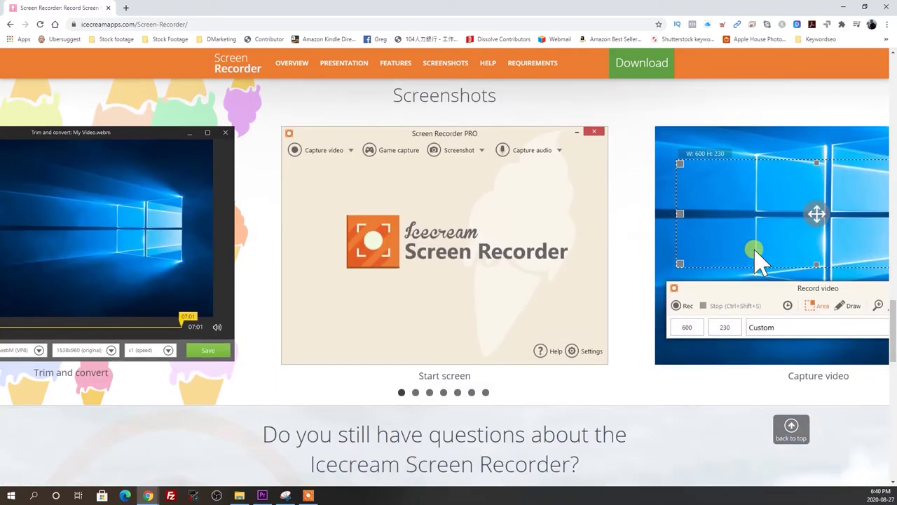
pyautogui.scroll(-1, 760, 260)
pyautogui.scroll(-1, 761, 260)
pyautogui.scroll(-1, 761, 261)
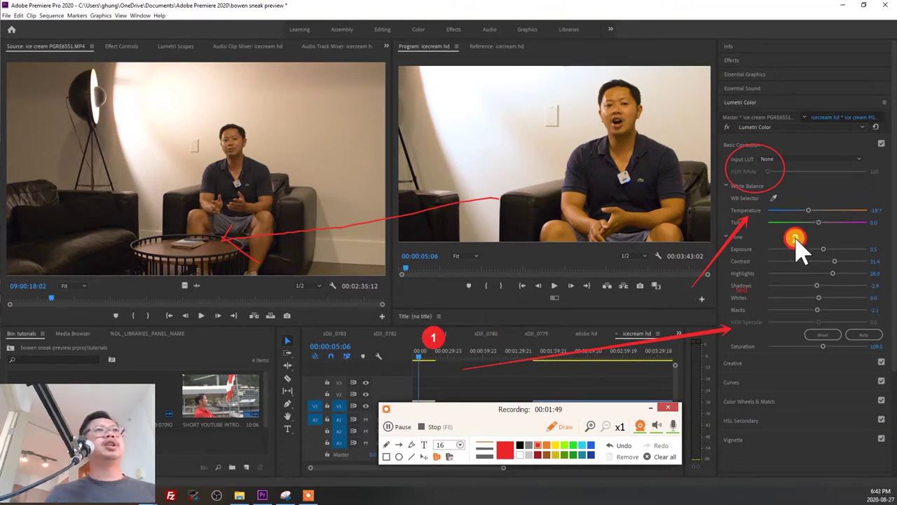
# - Place a red numbered marker 2 on Premiere's Tone settings
pyautogui.click(795, 239)
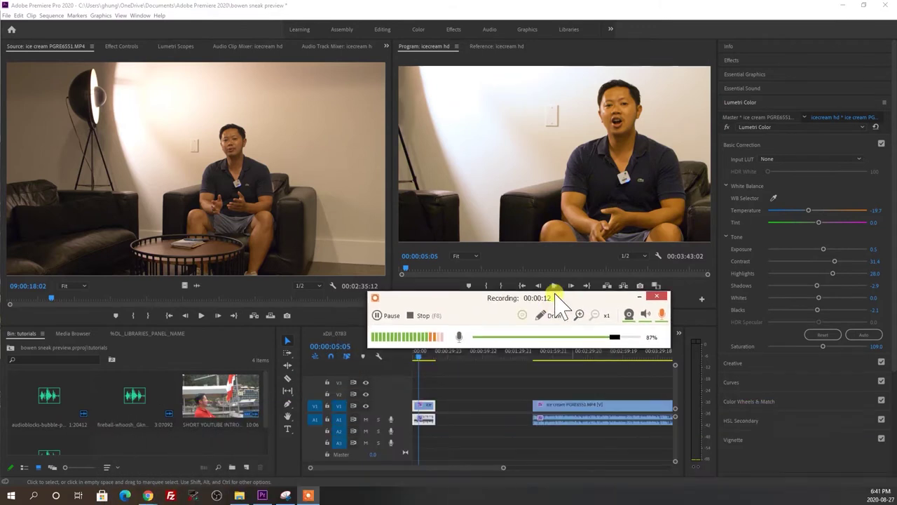
# - Turn on the webcam overlay and drag it into the bottom-left corner of the screen
pyautogui.click(639, 307)
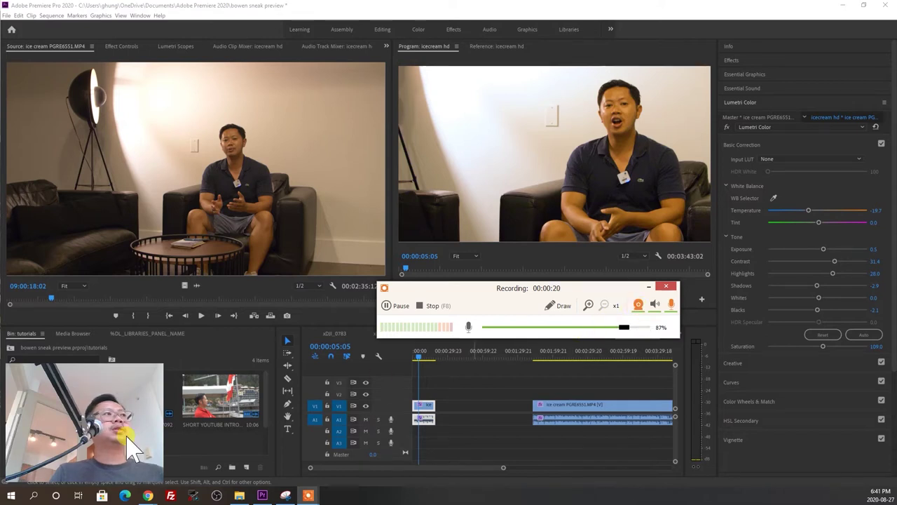
pyautogui.moveTo(150, 381); pyautogui.dragTo(232, 361)
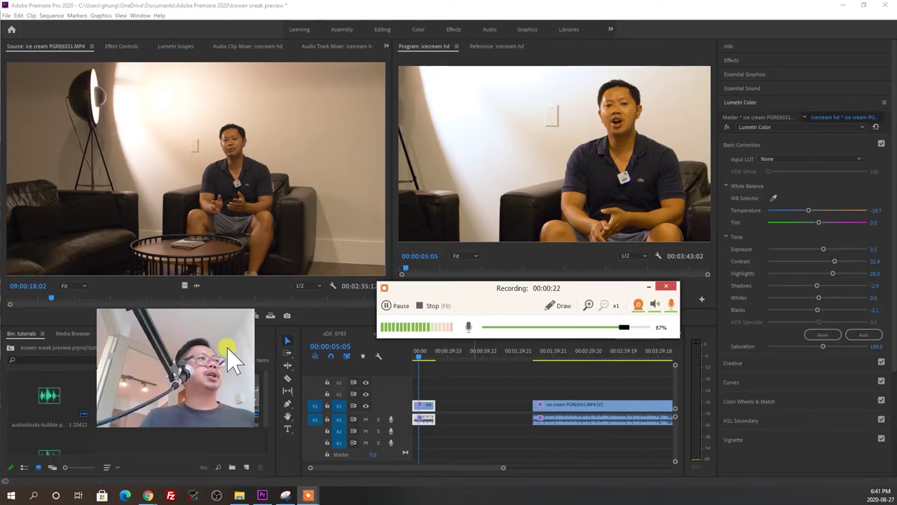
pyautogui.moveTo(249, 431)
pyautogui.mouseDown()
pyautogui.moveTo(427, 328)
pyautogui.moveTo(140, 495)
pyautogui.mouseUp()
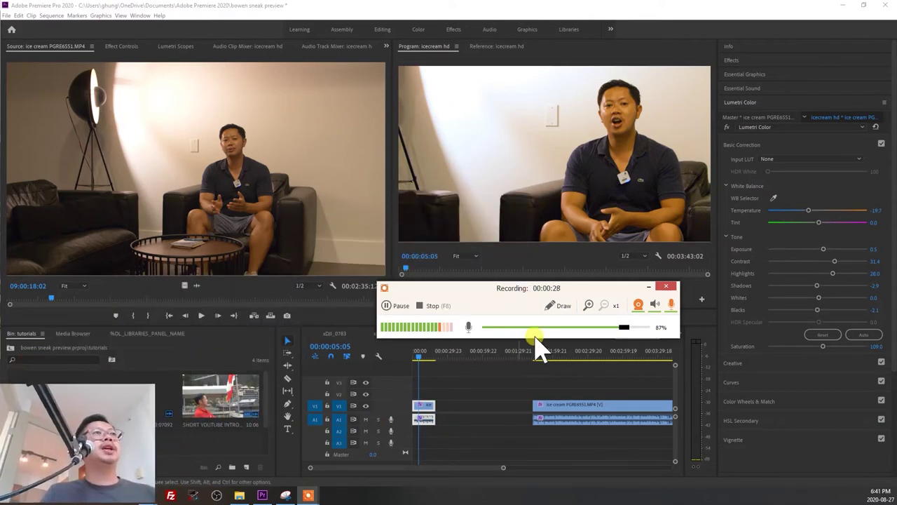
# - Magnify the recording to 4x, bring up the drawing tools, then return to normal 1x size
pyautogui.click(589, 306)
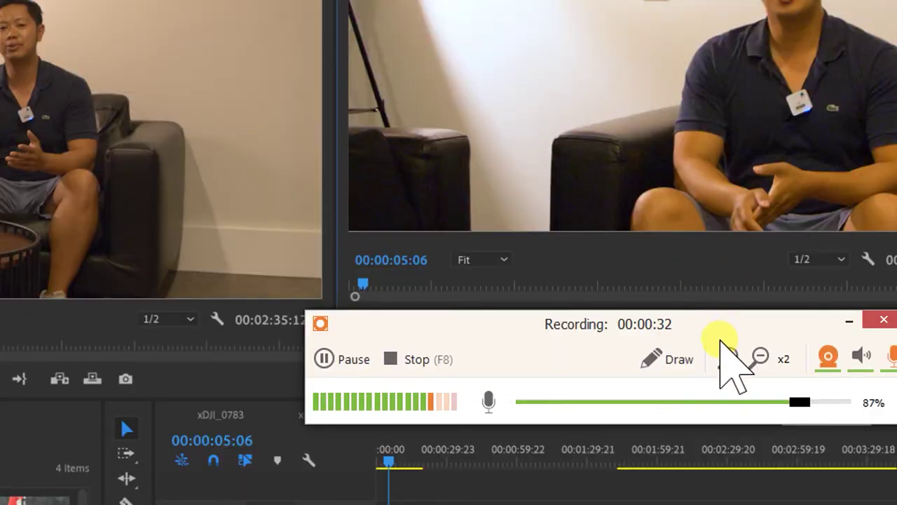
pyautogui.click(728, 348)
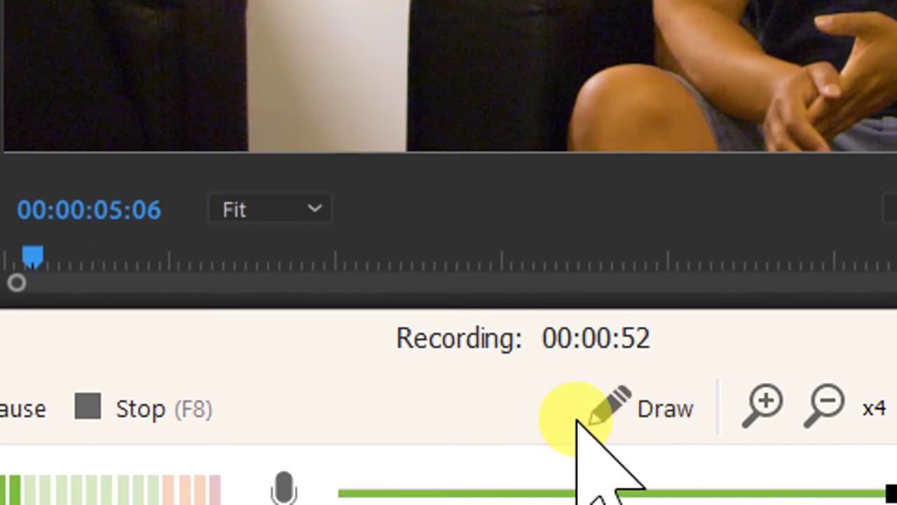
pyautogui.click(594, 413)
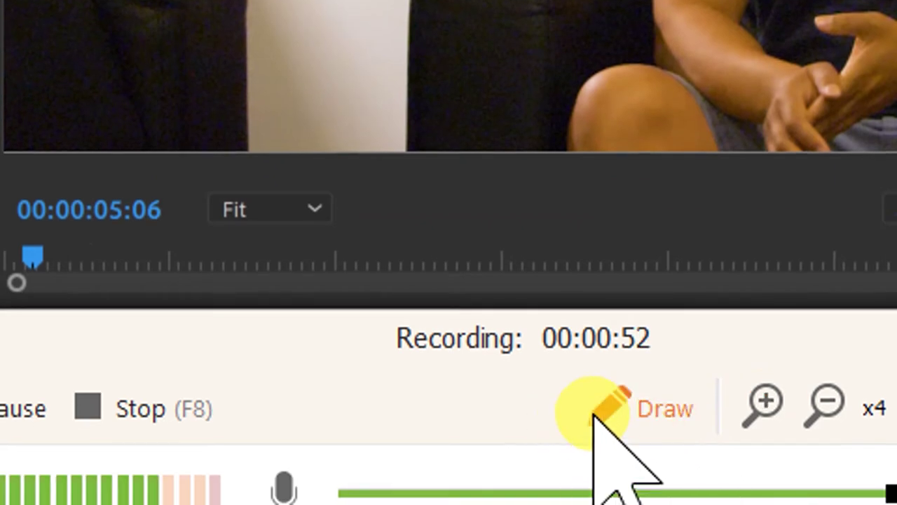
pyautogui.click(599, 417)
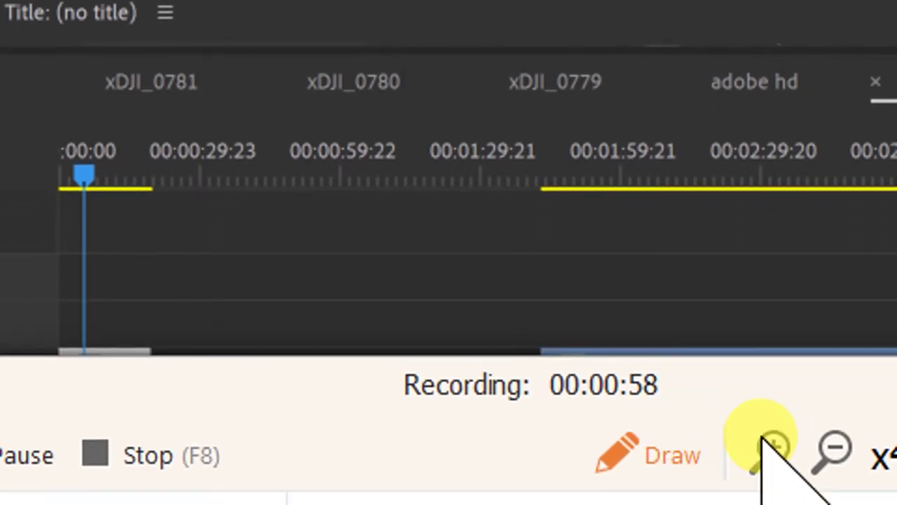
pyautogui.click(777, 429)
pyautogui.click(603, 348)
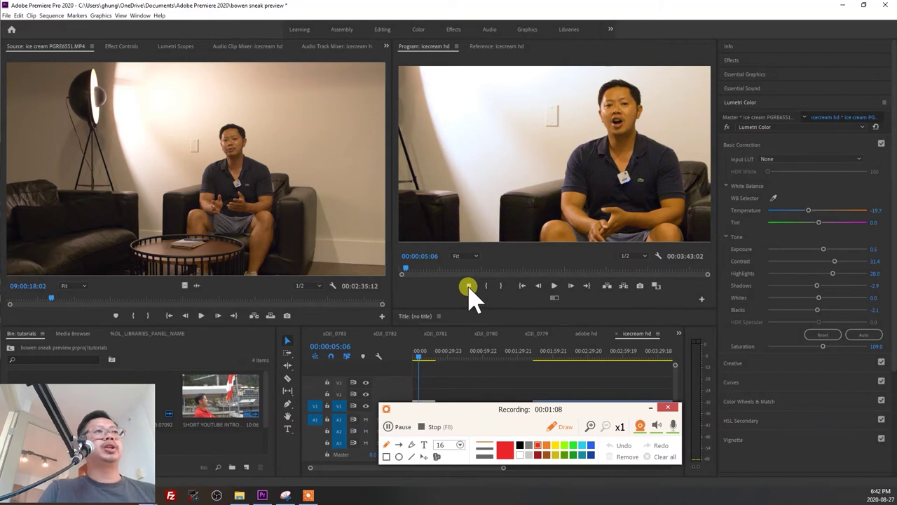
# - Draw a red line from the Program monitor and circle the Input LUT and HDR White settings
pyautogui.moveTo(498, 199)
pyautogui.mouseDown()
pyautogui.moveTo(321, 241)
pyautogui.moveTo(222, 242)
pyautogui.moveTo(258, 264)
pyautogui.mouseUp()
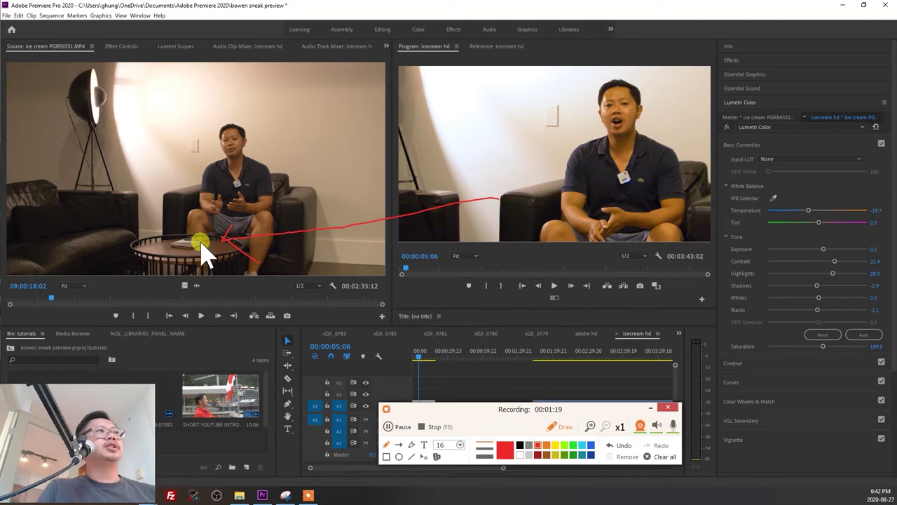
pyautogui.click(399, 456)
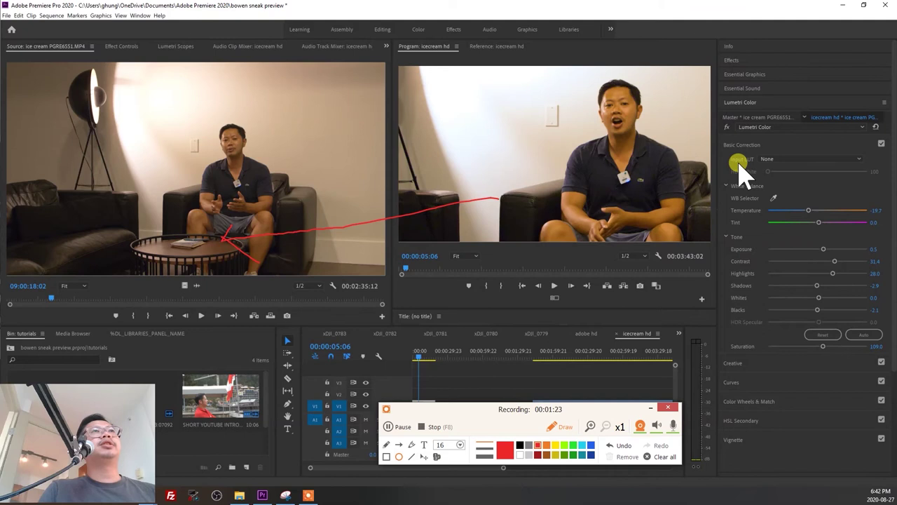
pyautogui.moveTo(726, 144); pyautogui.dragTo(785, 200)
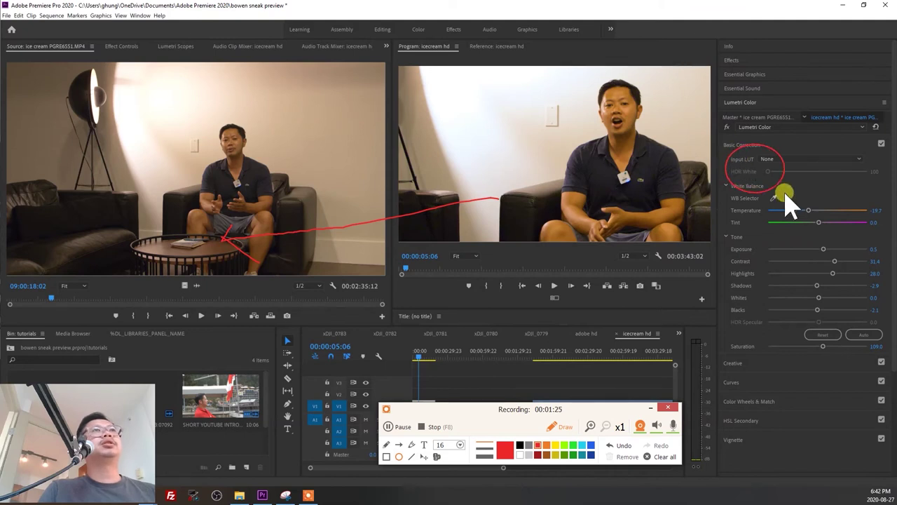
# - Draw red arrows pointing at the Temperature setting and the HDR Specular row
pyautogui.click(399, 445)
pyautogui.moveTo(693, 286); pyautogui.dragTo(750, 219)
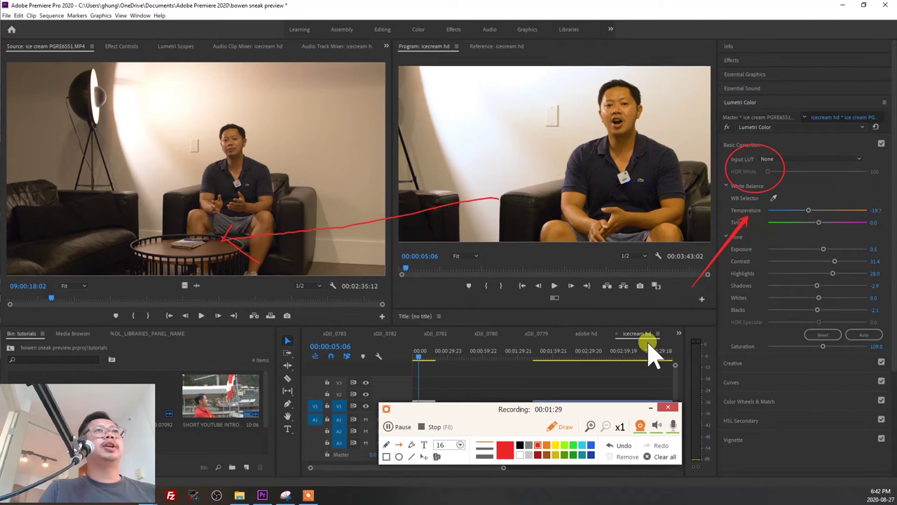
pyautogui.moveTo(462, 368); pyautogui.dragTo(733, 327)
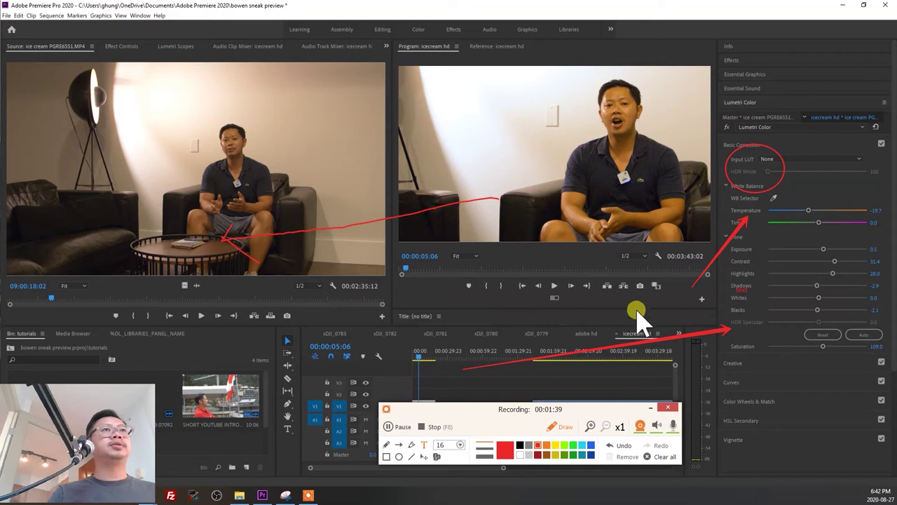
pyautogui.click(436, 457)
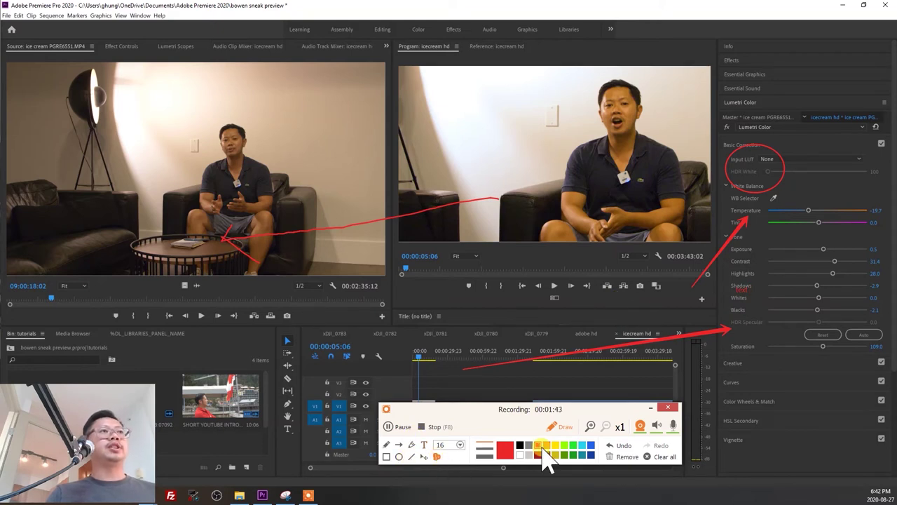
# - Place numbered markers 1, 2 and 3 on the timeline header, Lumetri panel and top-left corner
pyautogui.click(542, 446)
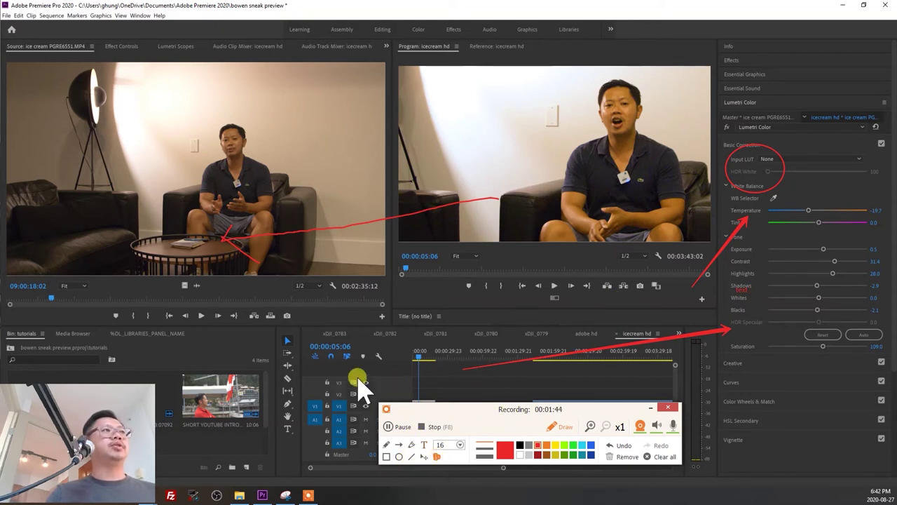
pyautogui.click(433, 338)
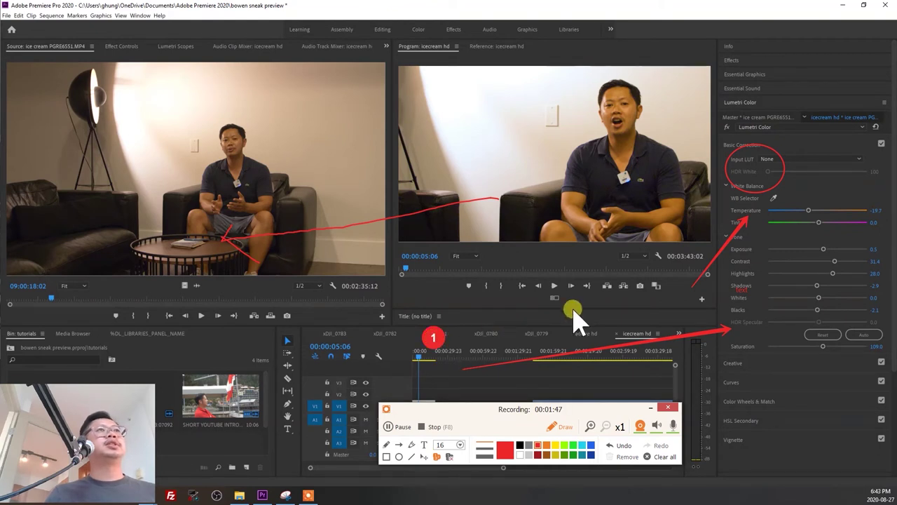
pyautogui.click(795, 239)
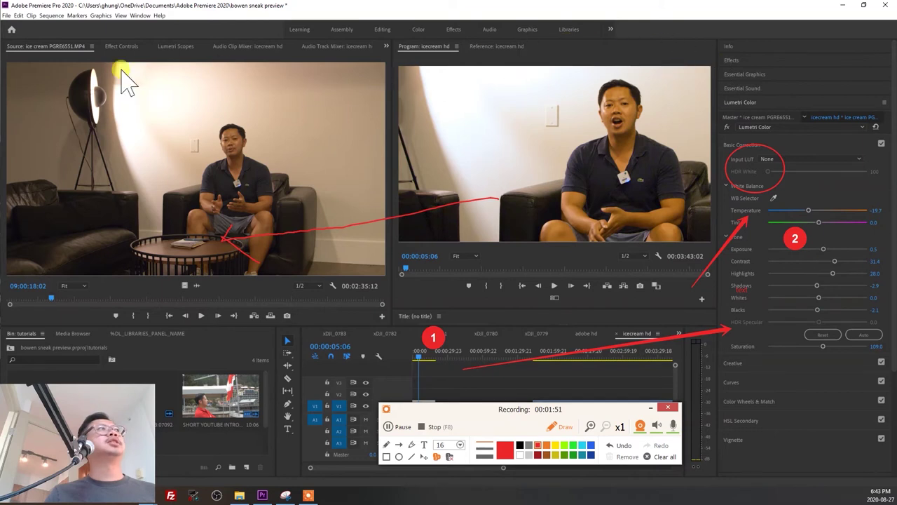
pyautogui.click(12, 22)
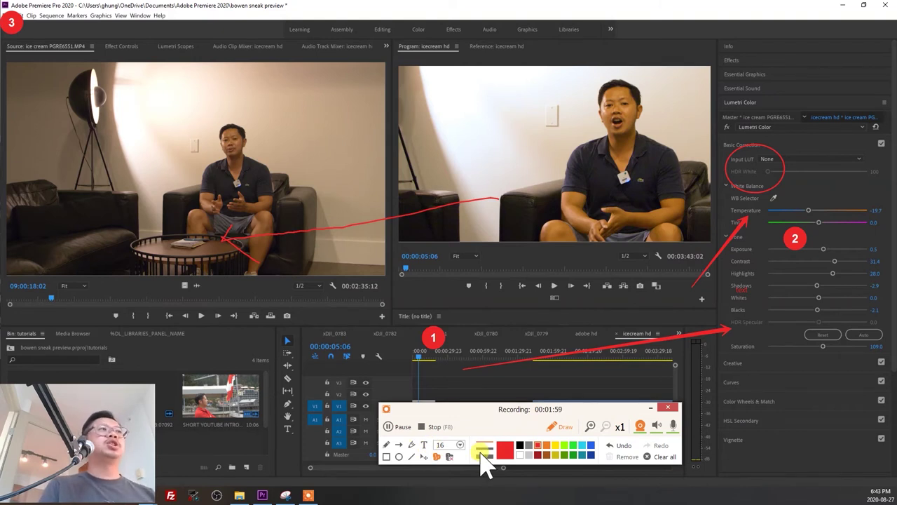
# - Undo the last three annotations, then clear all the remaining ones from the screen
pyautogui.click(623, 449)
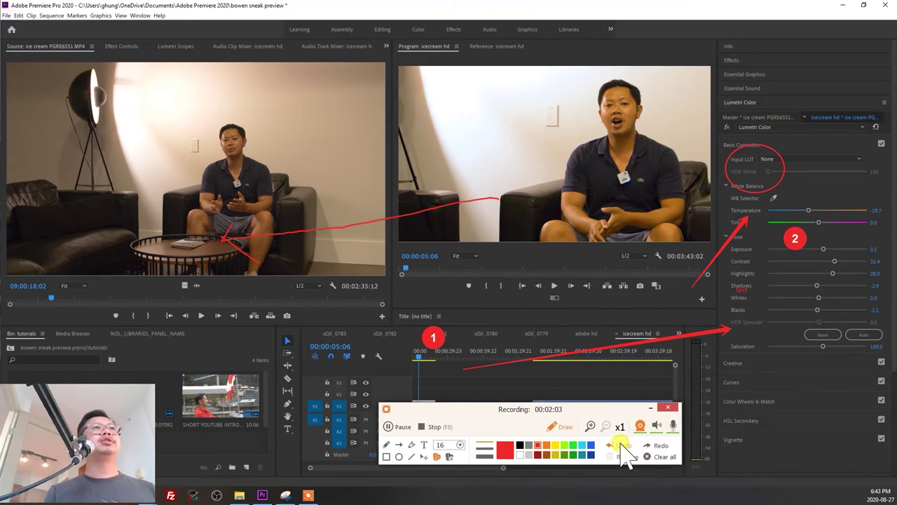
pyautogui.click(623, 449)
pyautogui.click(623, 448)
pyautogui.click(622, 449)
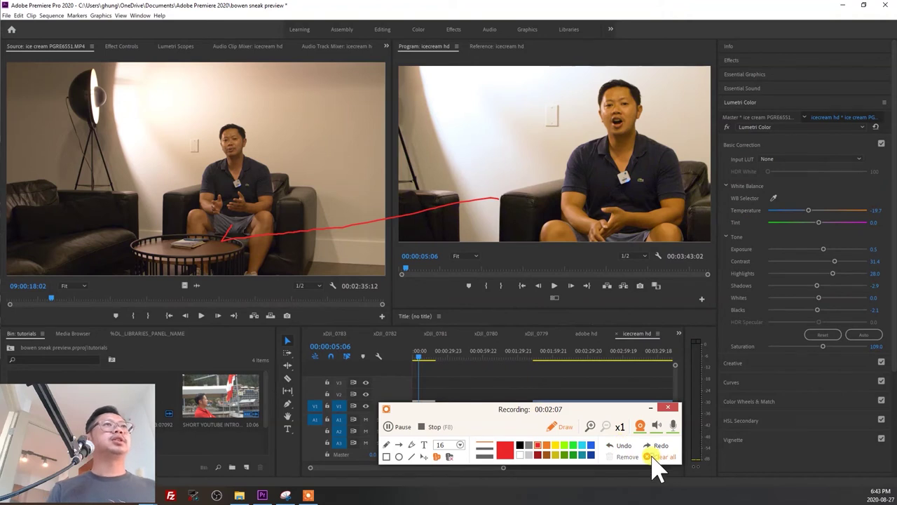
pyautogui.click(651, 456)
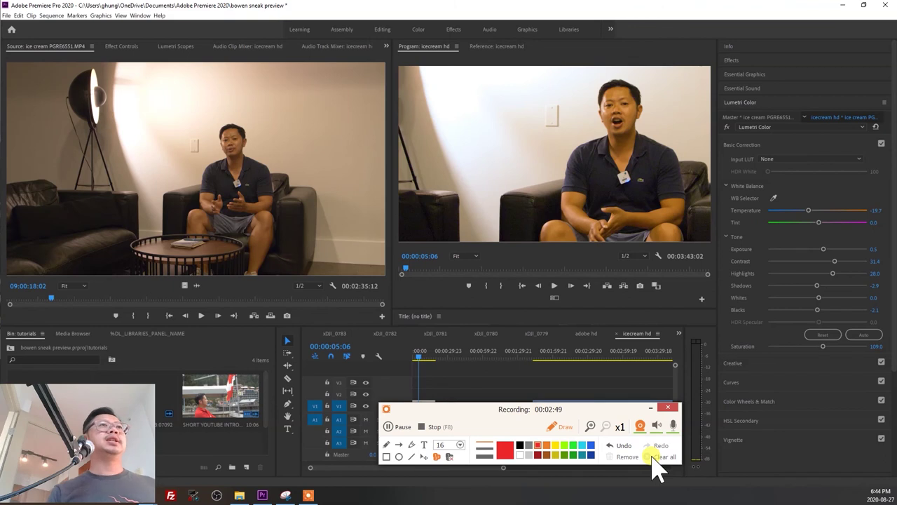
# - Minimize the recording toolbar, then restore it from the taskbar over Premiere
pyautogui.click(650, 408)
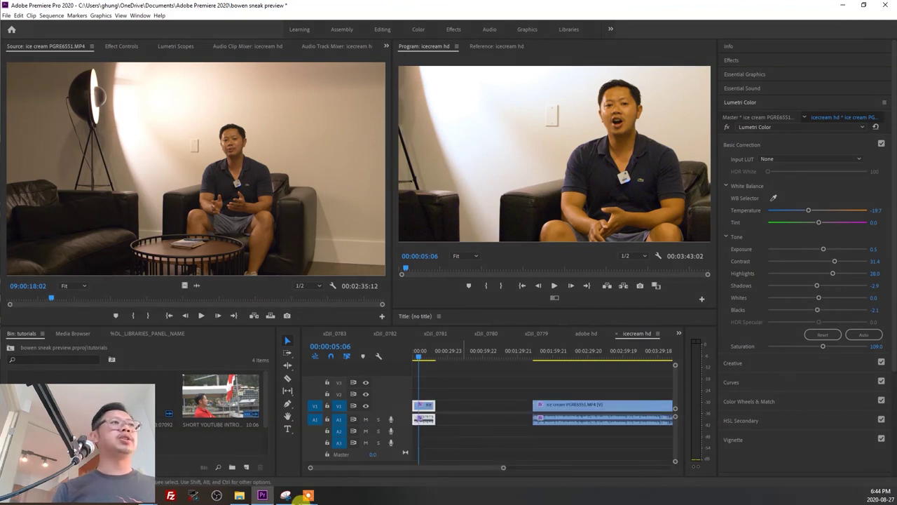
pyautogui.click(309, 495)
pyautogui.click(336, 468)
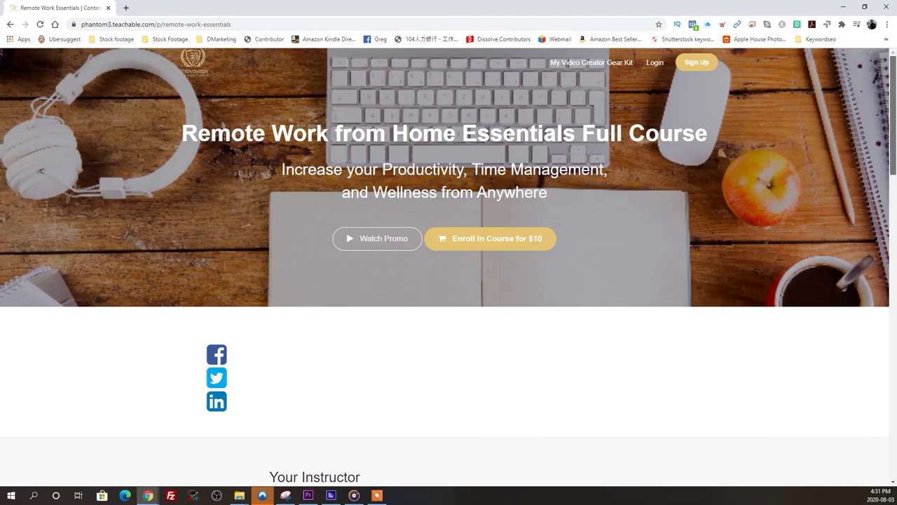
# - Go back, open the Final Cut Pro X 2020 Essentials Bundle course and scroll to Course Curriculum
pyautogui.click(10, 23)
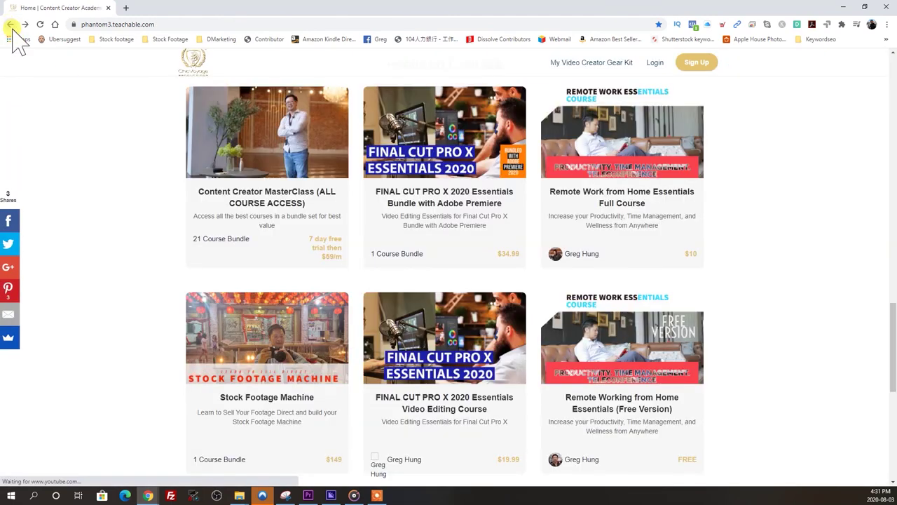
pyautogui.click(408, 195)
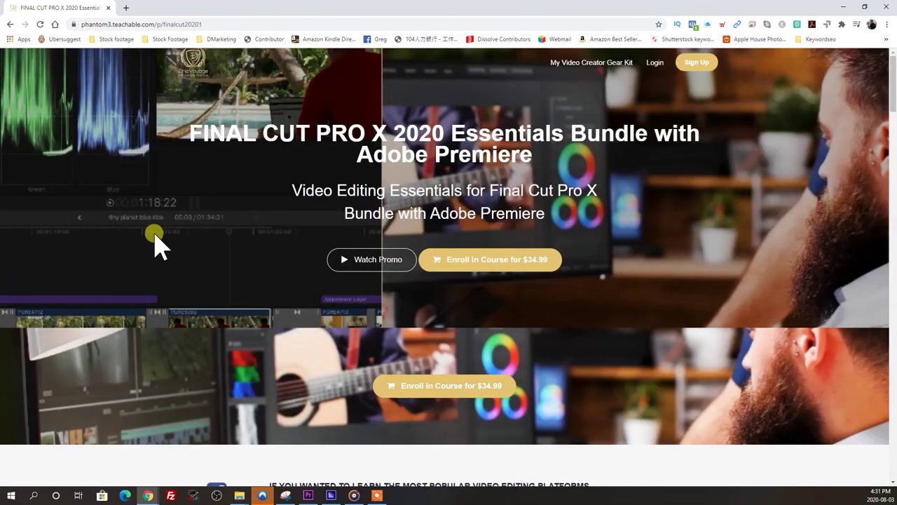
pyautogui.scroll(-2, 155, 246)
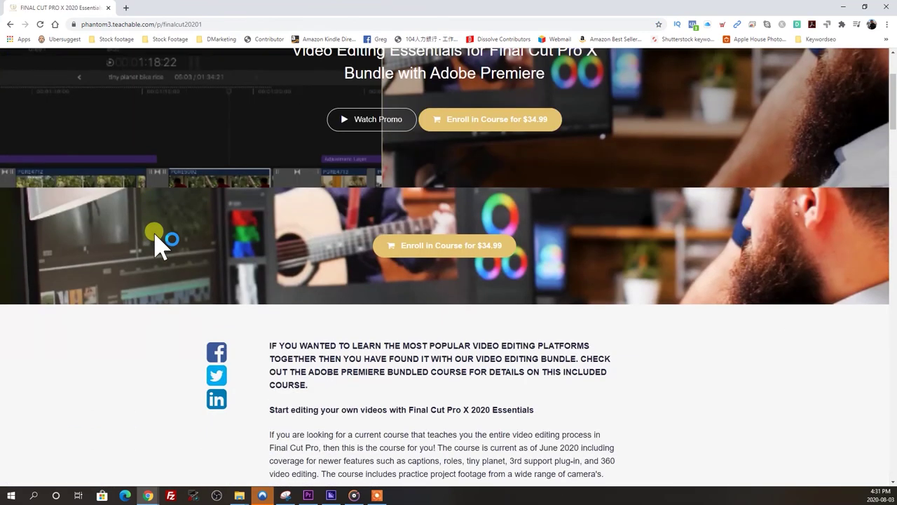
pyautogui.scroll(-1, 155, 246)
pyautogui.scroll(-1, 155, 245)
pyautogui.scroll(-1, 155, 246)
pyautogui.scroll(-1, 155, 245)
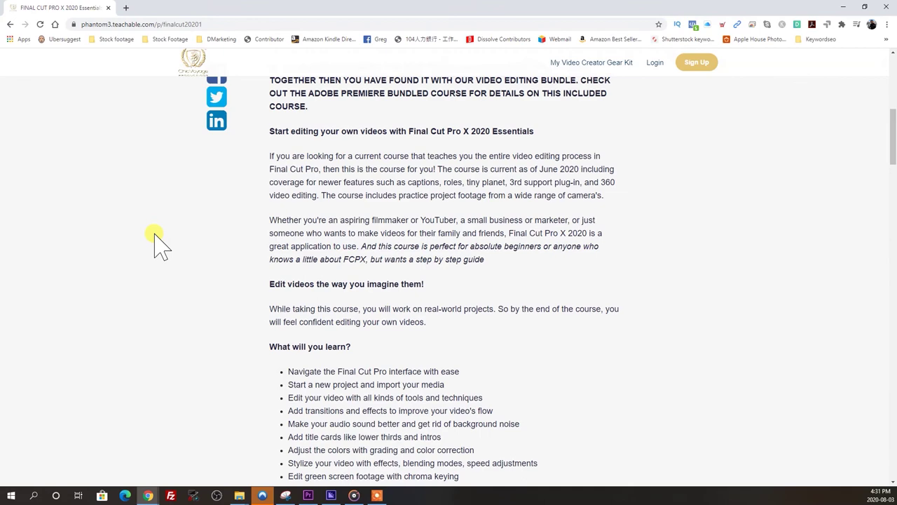
pyautogui.scroll(-4, 155, 246)
pyautogui.scroll(-4, 155, 245)
pyautogui.scroll(-2, 156, 245)
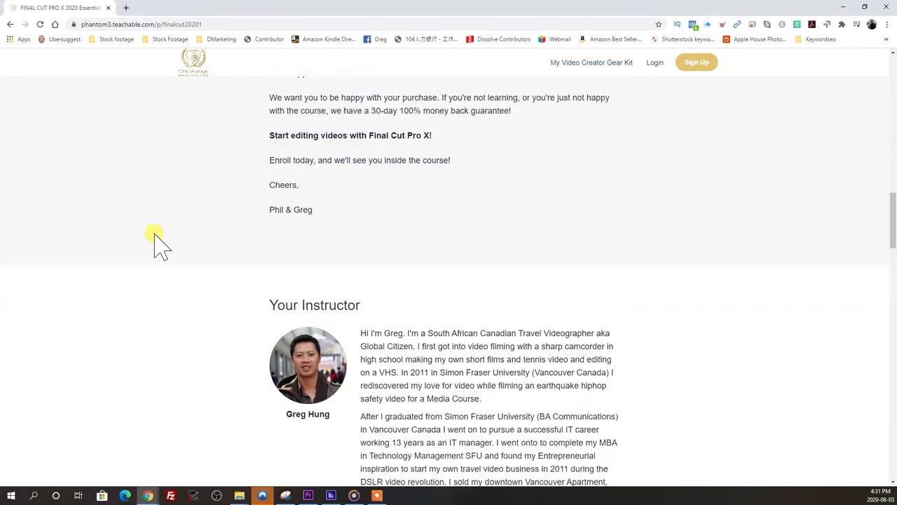
pyautogui.scroll(-2, 156, 245)
pyautogui.scroll(-4, 156, 245)
pyautogui.scroll(-3, 155, 238)
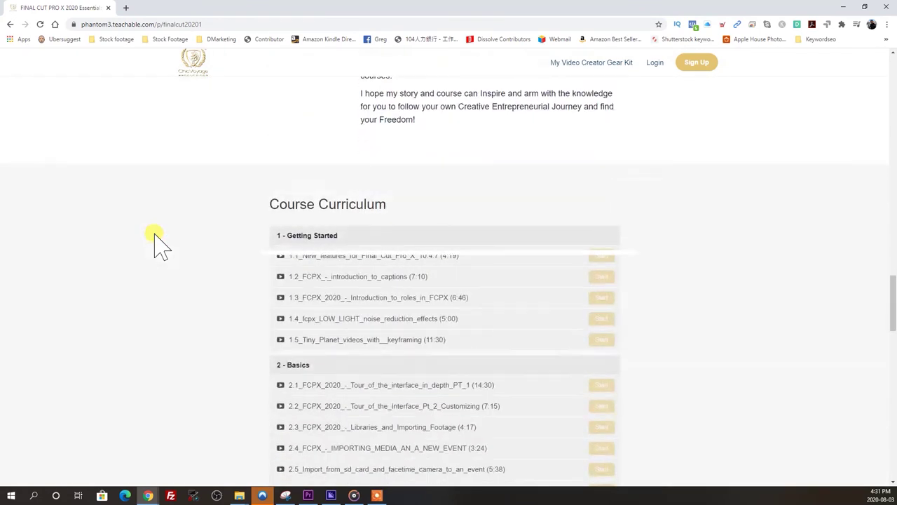
pyautogui.scroll(-2, 156, 239)
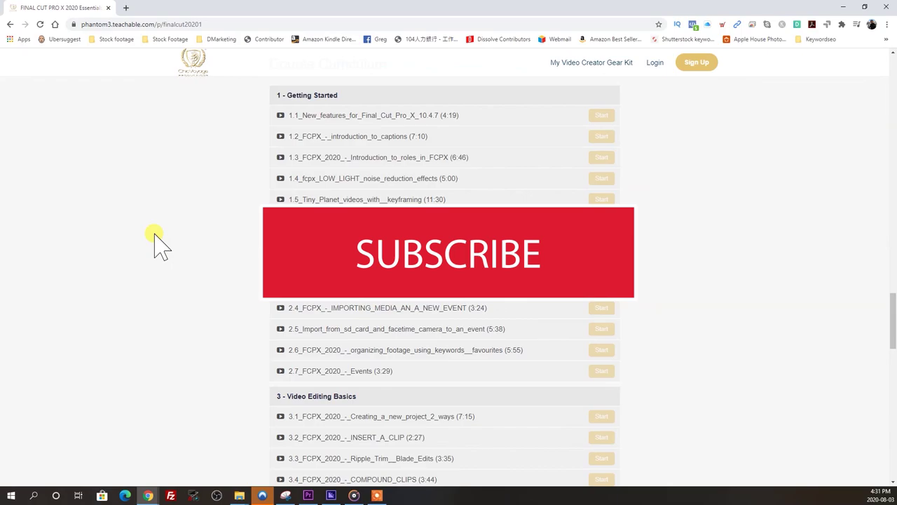